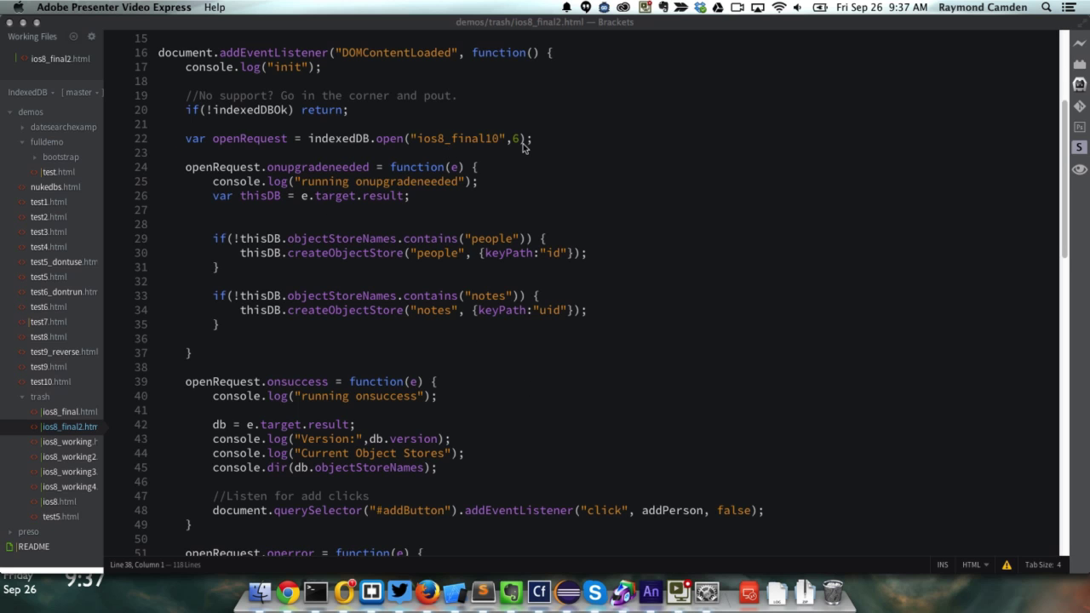
# Review the code in Brackets, then reload ios8_final2.html in Chrome so the console logs Version: 6.
pyautogui.click(231, 180)
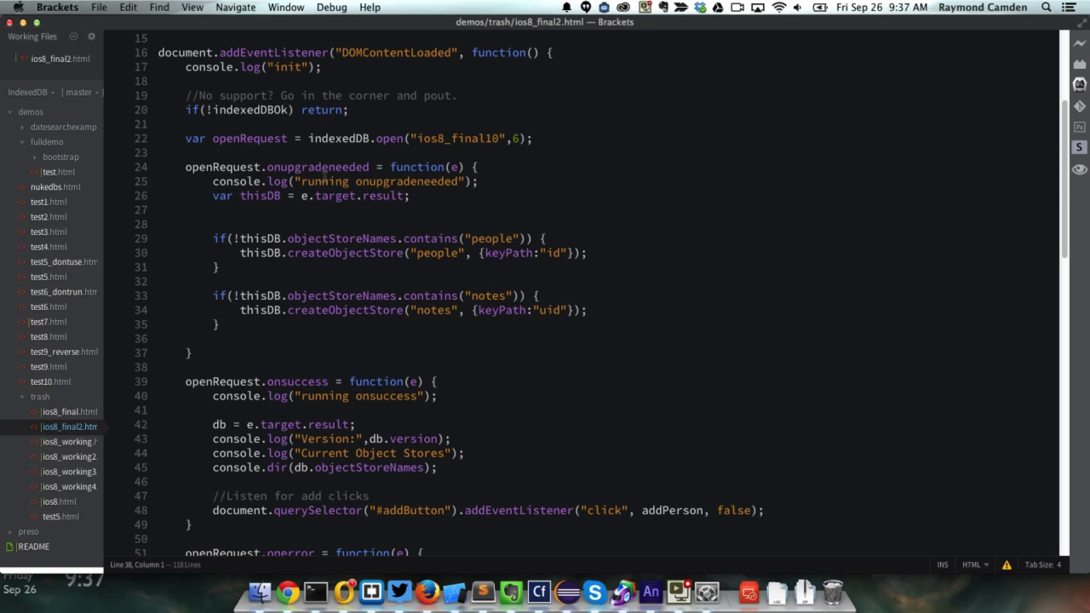
pyautogui.scroll(-1, 350, 258)
pyautogui.scroll(-5, 350, 258)
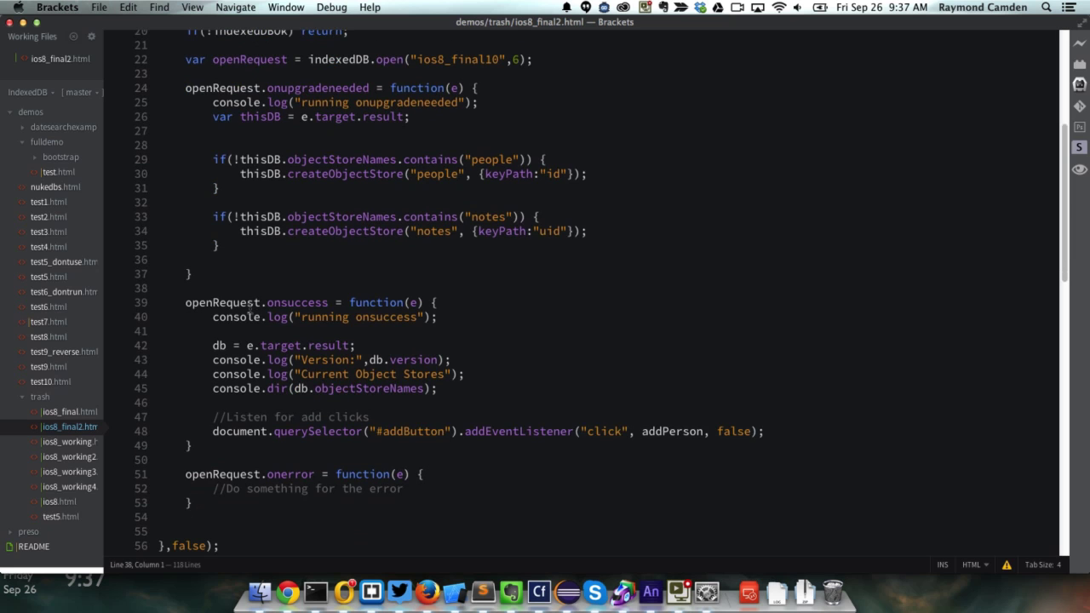
pyautogui.scroll(1, 443, 308)
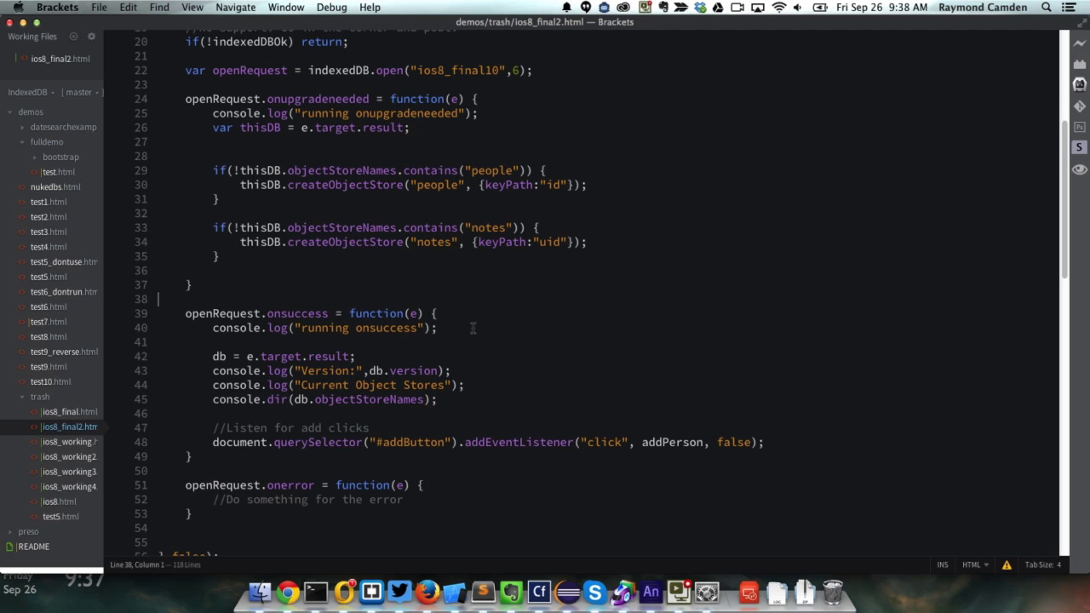
pyautogui.click(287, 593)
pyautogui.click(49, 51)
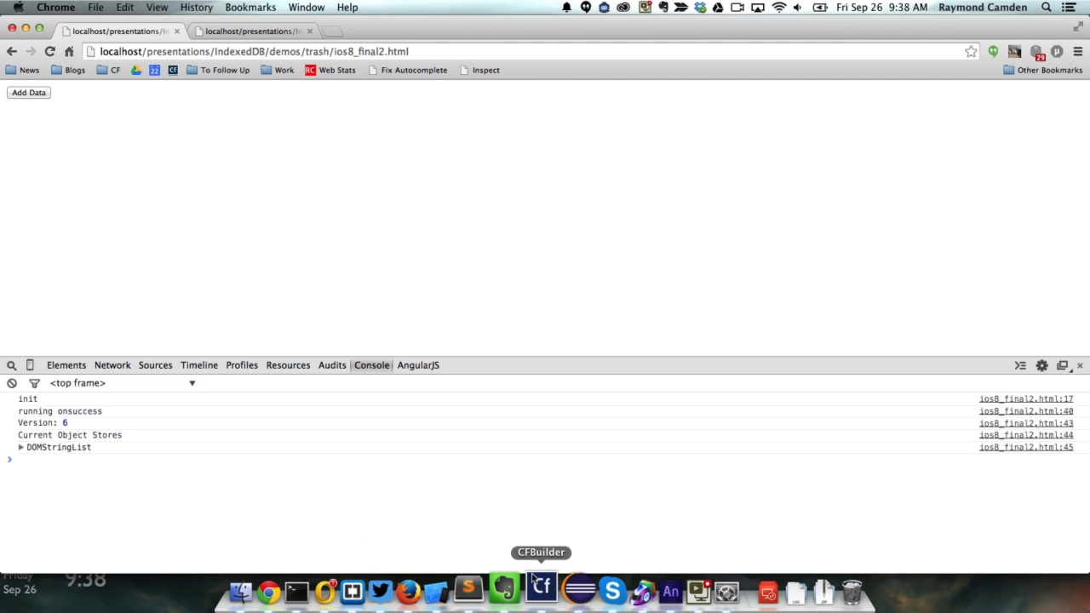
# Change the indexedDB.open version in ios8_final2.html from 6 to 7 and save.
pyautogui.click(369, 581)
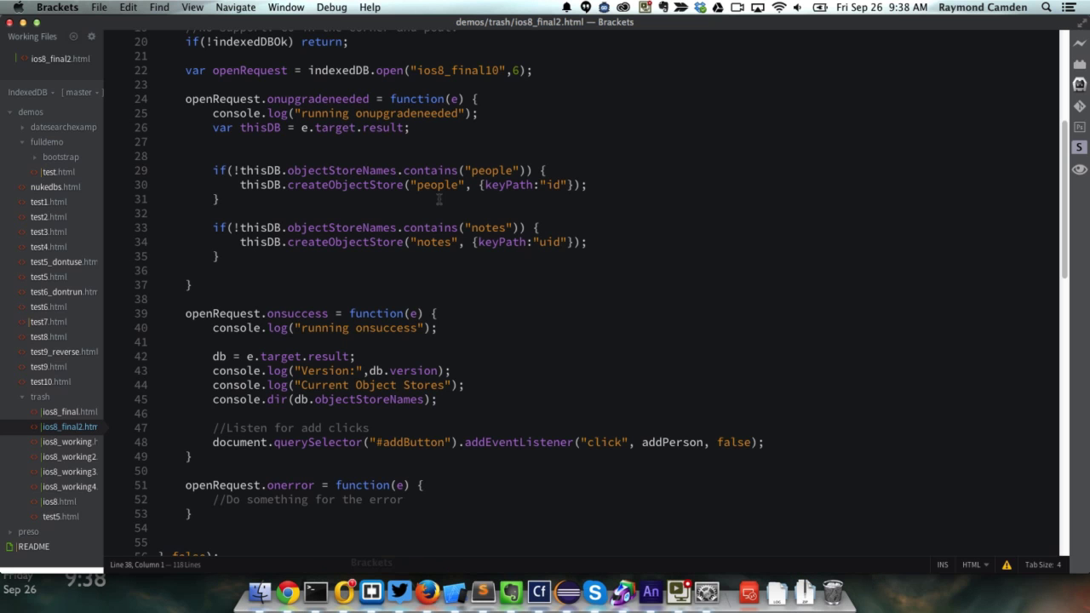
pyautogui.doubleClick(516, 70)
pyautogui.write('7')
pyautogui.press('super+s')
pyautogui.press('super+Tab')
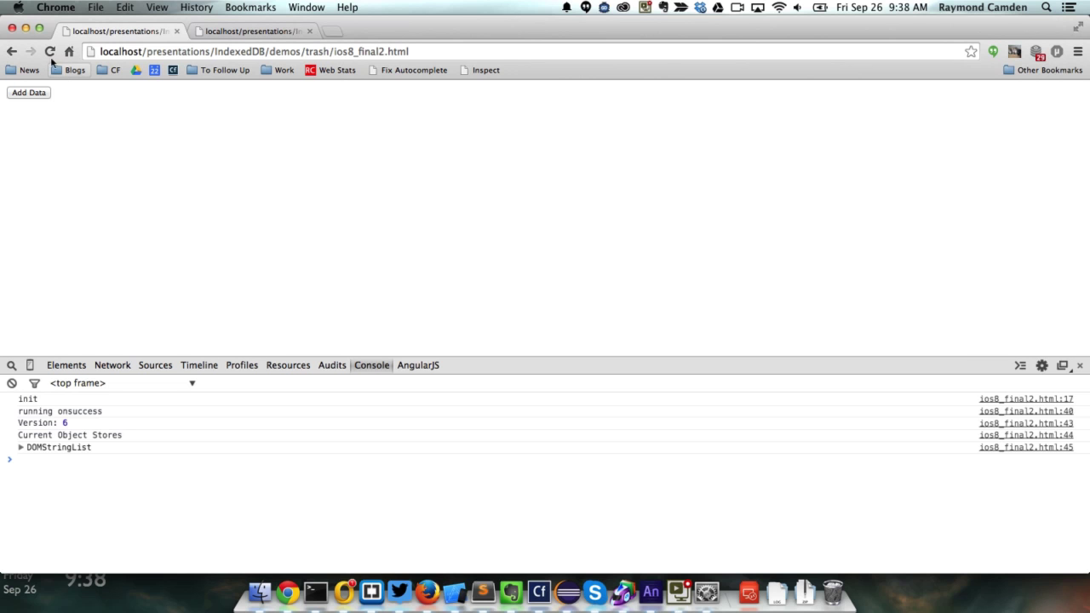
# Reload ios8_final2.html to run the version 7 code; the console logs only init.
pyautogui.click(49, 51)
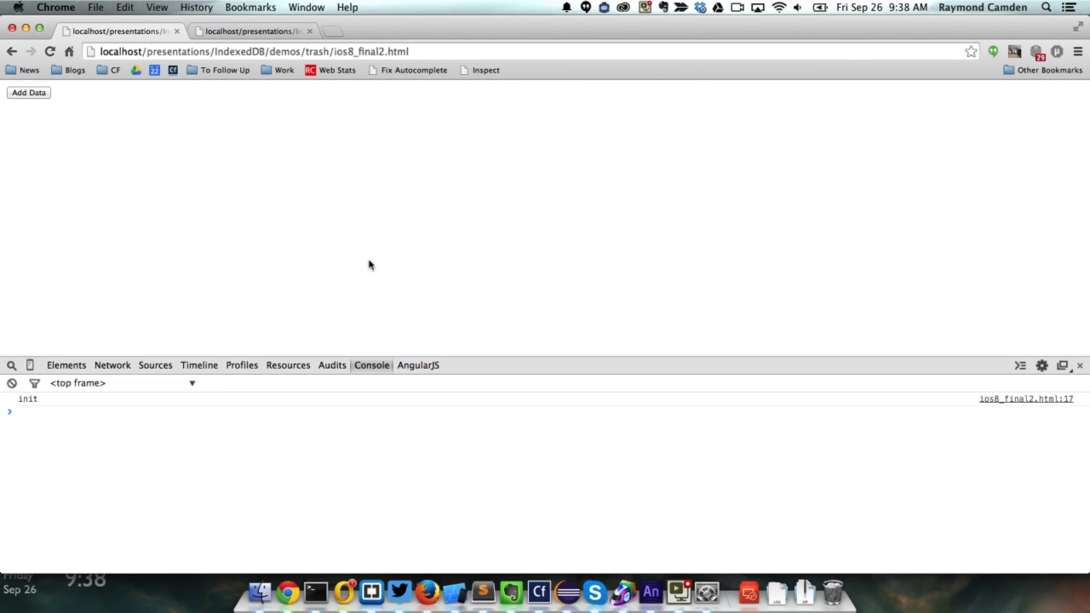
# In DevTools Resources, expand IndexedDB and refresh the ios8_final10 database.
pyautogui.click(290, 365)
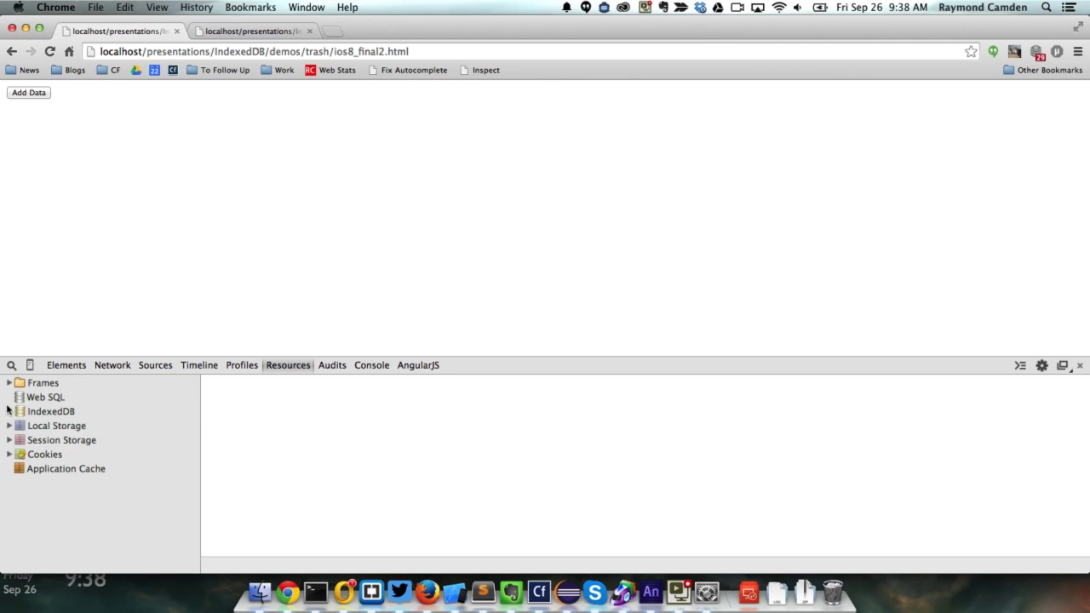
pyautogui.click(10, 411)
pyautogui.scroll(-3, 130, 452)
pyautogui.scroll(-3, 130, 452)
pyautogui.scroll(-1, 131, 452)
pyautogui.scroll(-1, 130, 452)
pyautogui.click(67, 517)
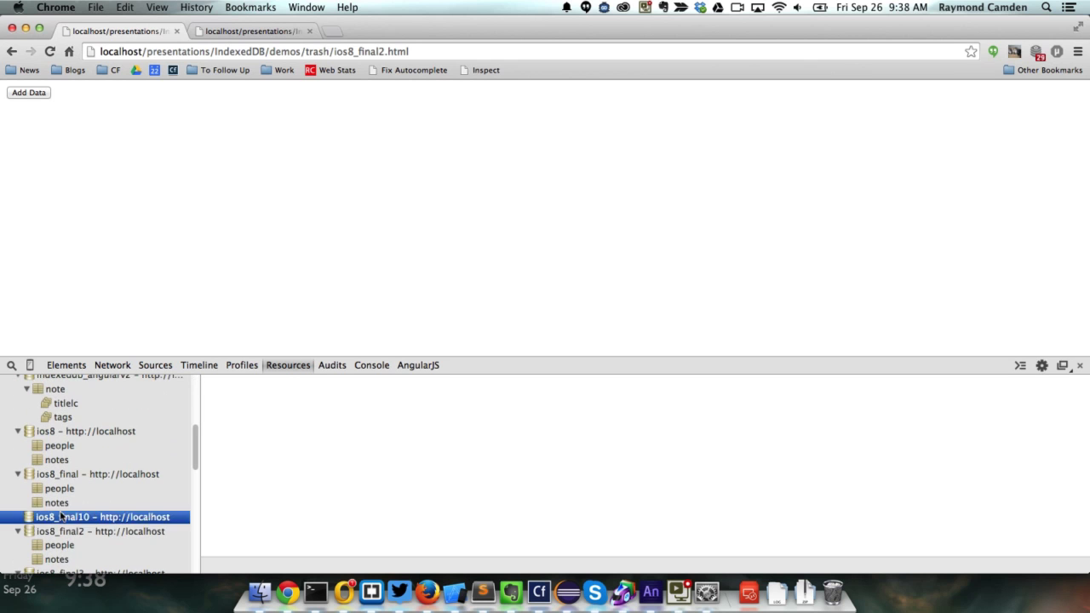
pyautogui.moveTo(194, 435); pyautogui.dragTo(195, 452)
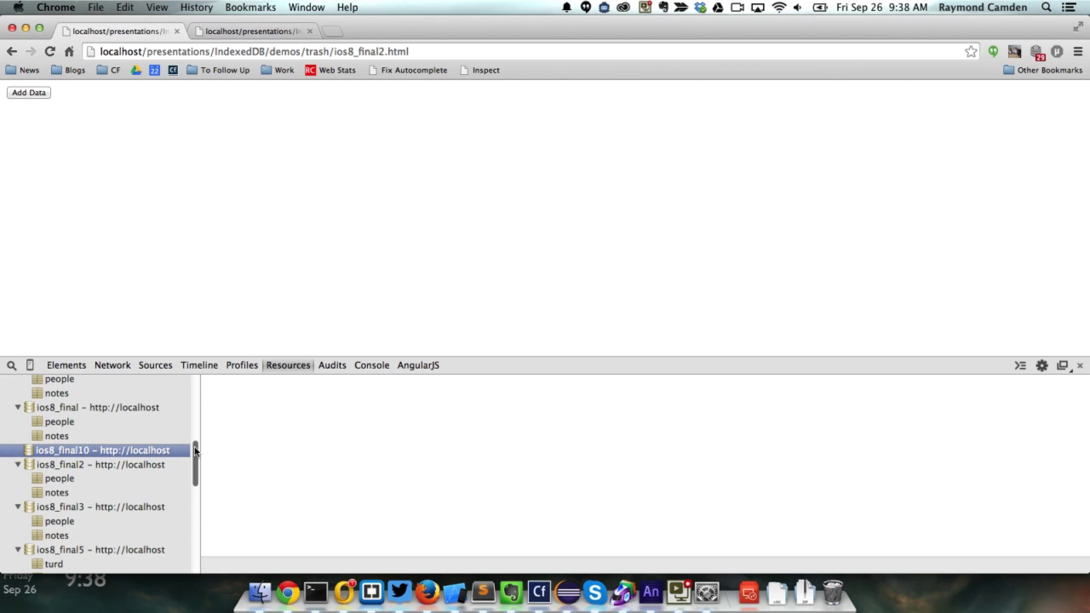
pyautogui.rightClick(120, 450)
pyautogui.click(138, 451)
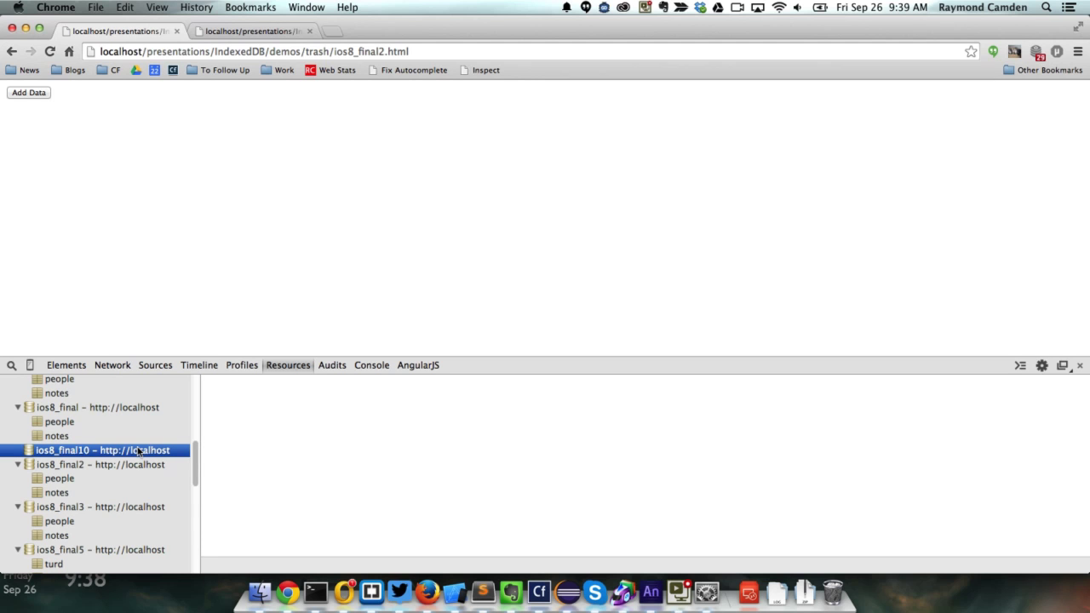
# Return to the Console and reload the page twice; it still logs only init.
pyautogui.click(383, 365)
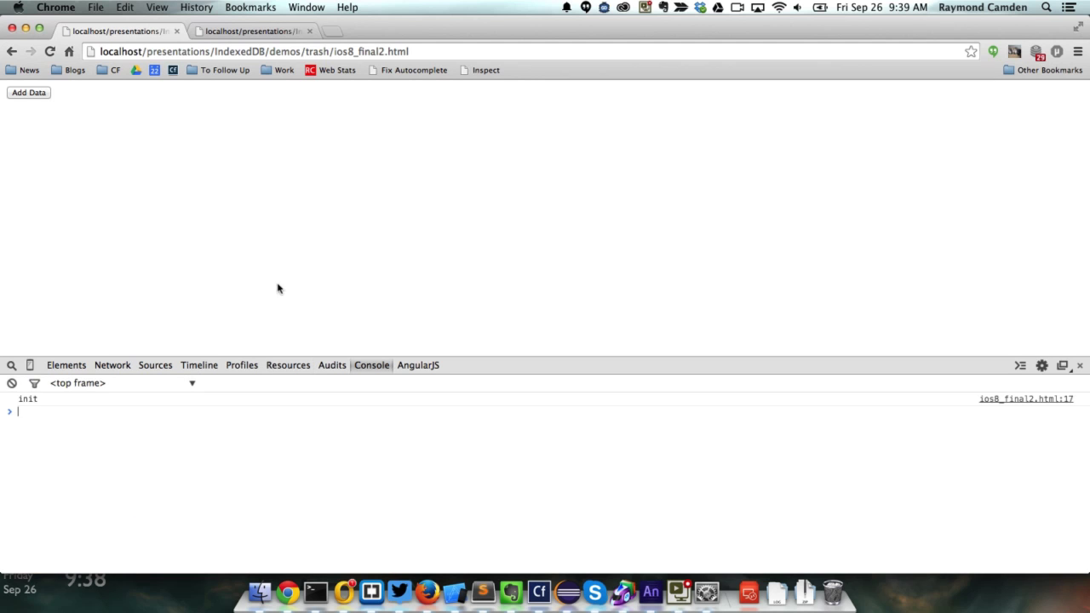
pyautogui.click(48, 52)
pyautogui.click(48, 51)
# Reload the second tab to open version 7, then inspect the empty ios8_final10 people store.
pyautogui.click(231, 30)
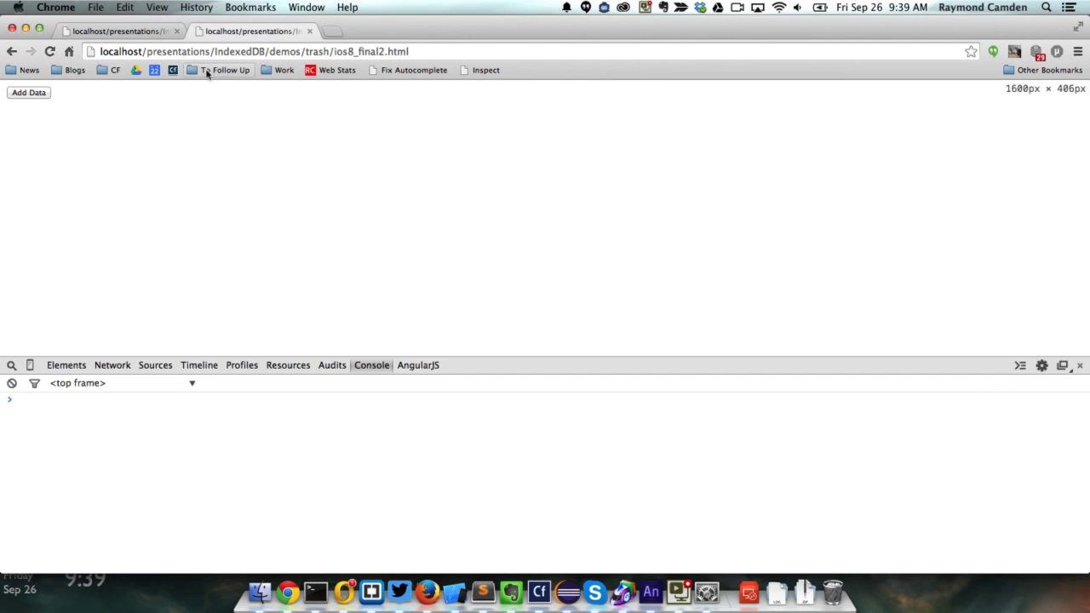
pyautogui.click(48, 51)
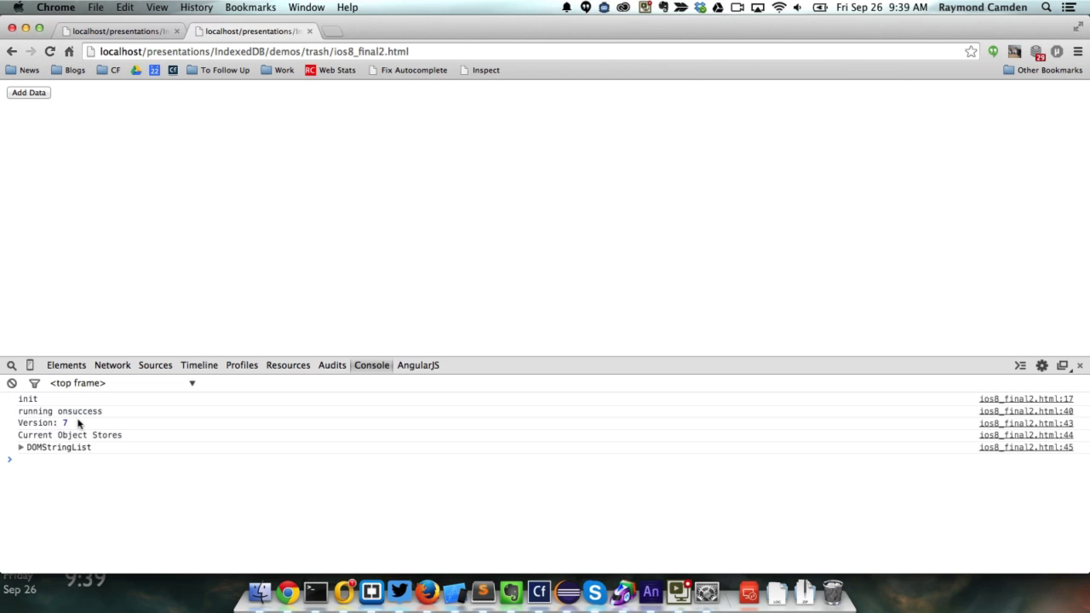
pyautogui.click(289, 366)
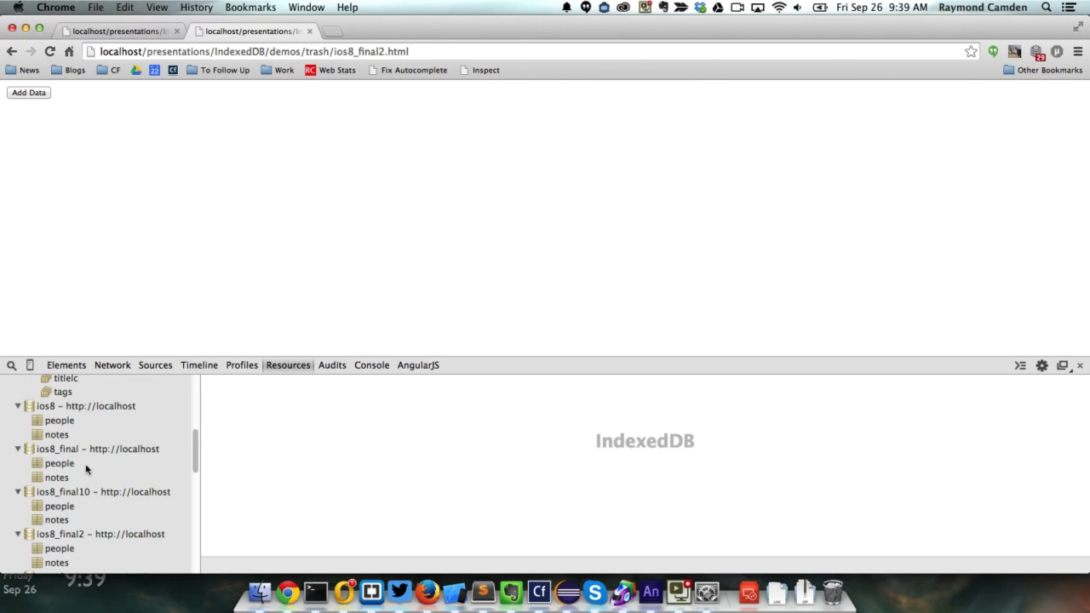
pyautogui.click(71, 493)
pyautogui.click(54, 507)
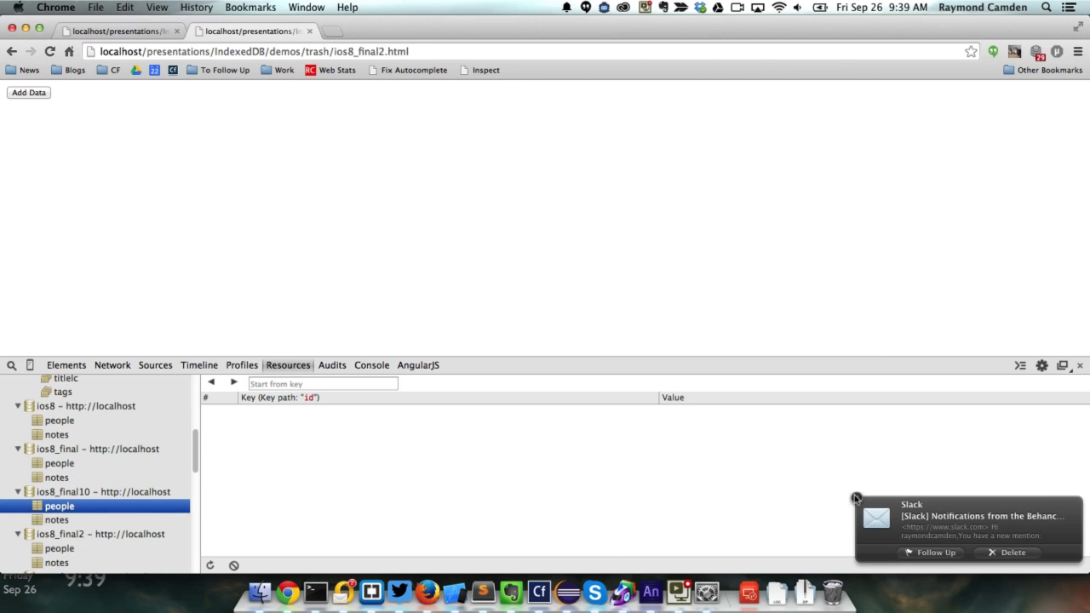
pyautogui.click(857, 498)
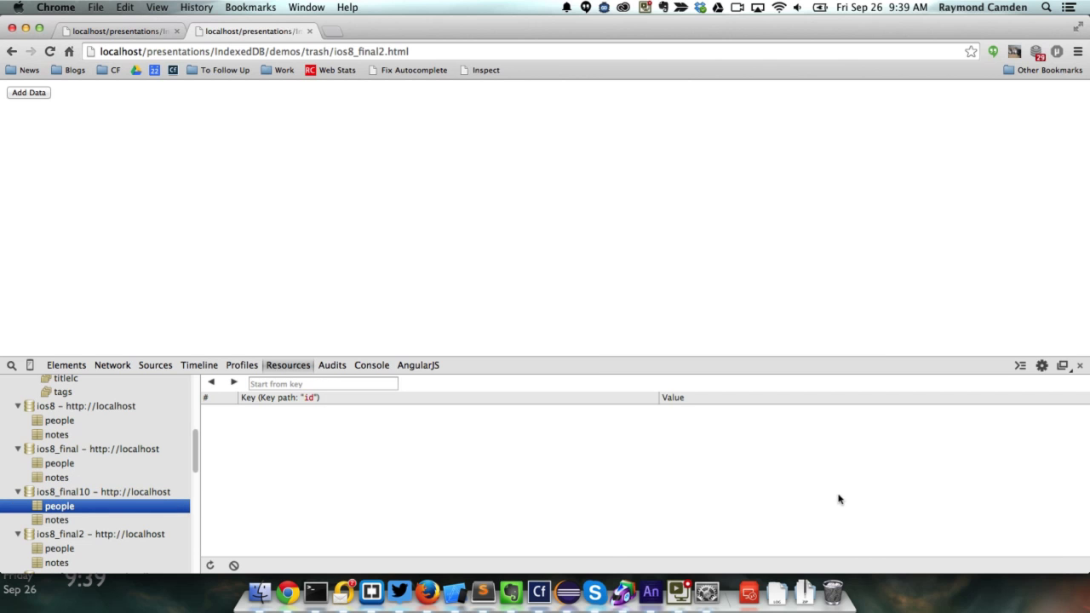
# Back in the first tab, reload so the database opens at version 7 without upgrading.
pyautogui.click(103, 34)
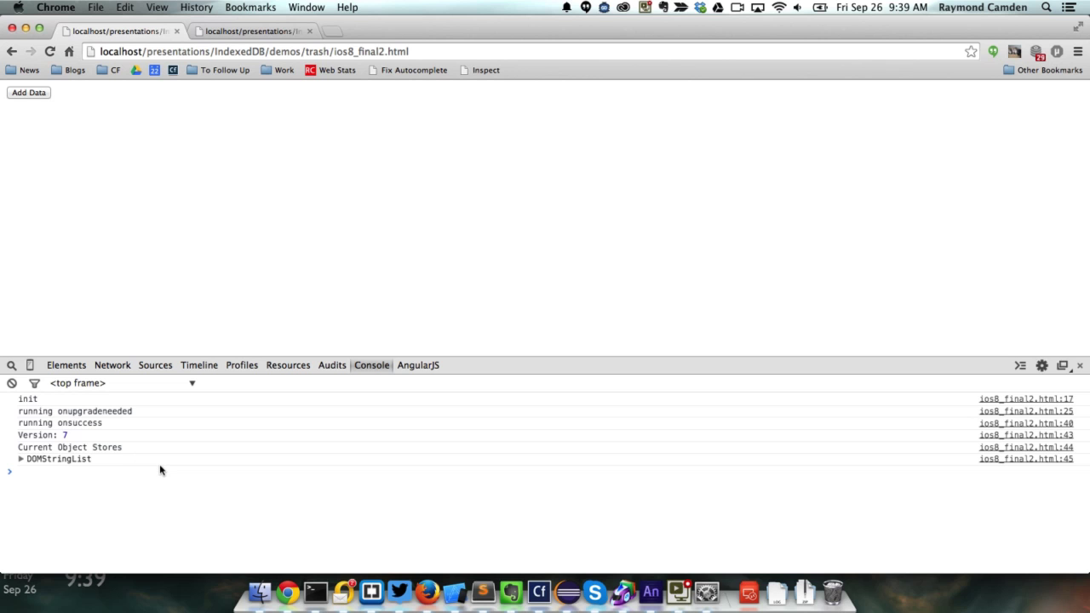
pyautogui.click(49, 51)
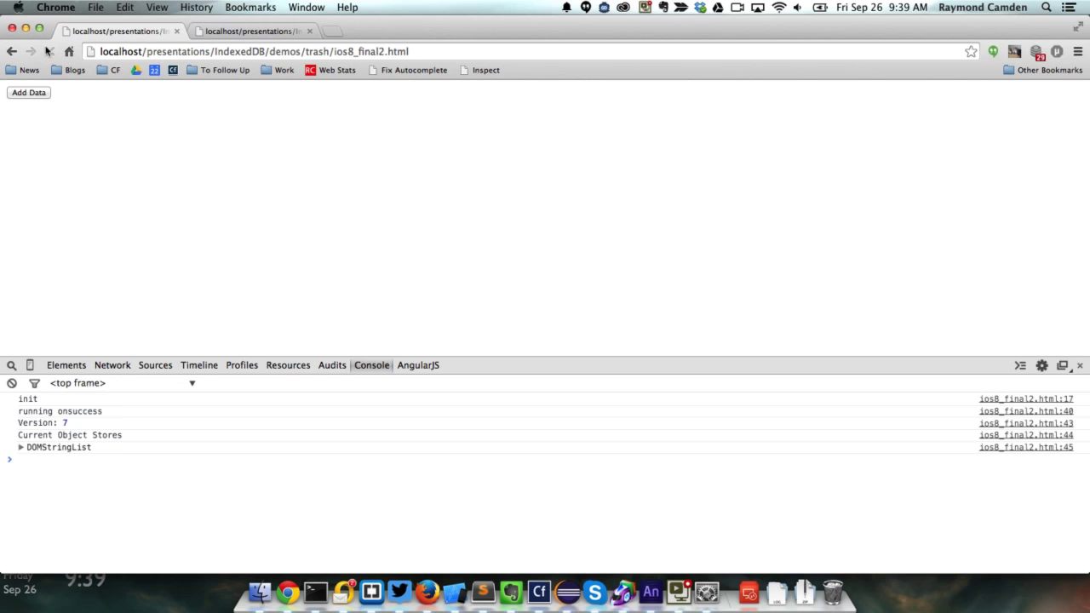